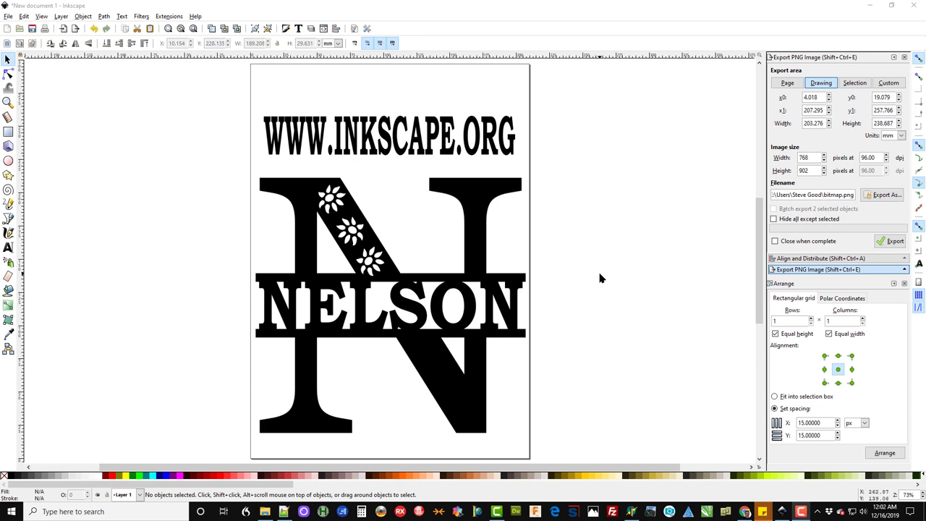
click(477, 211)
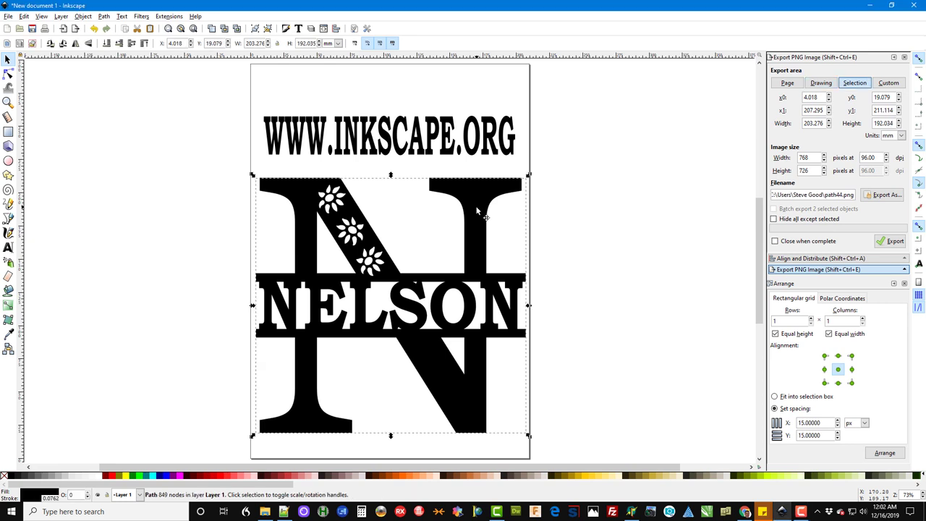
key(Delete)
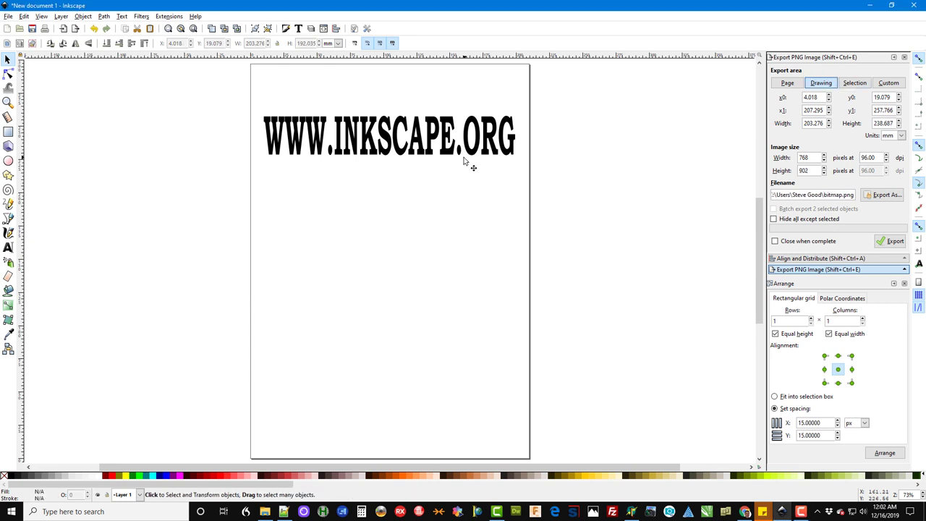
click(454, 163)
key(Delete)
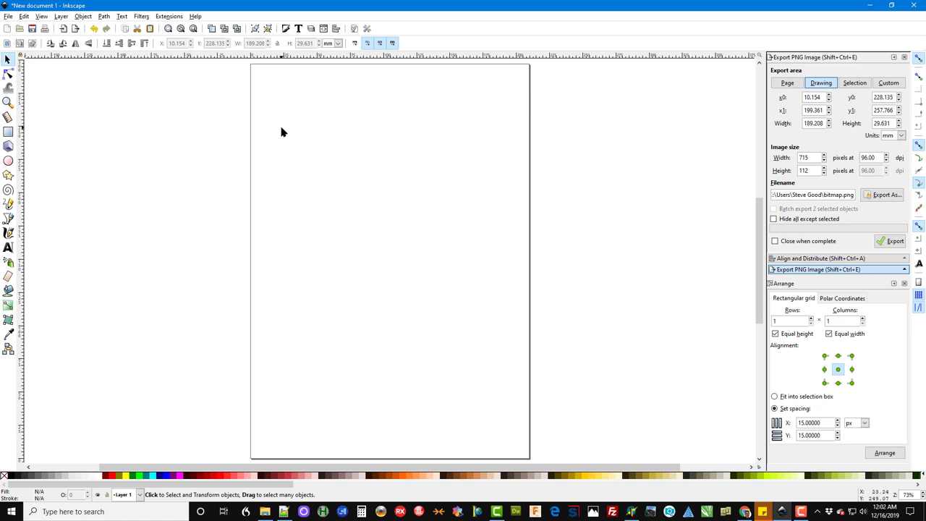
- Import wallinitial.pdf through File > Import
click(8, 16)
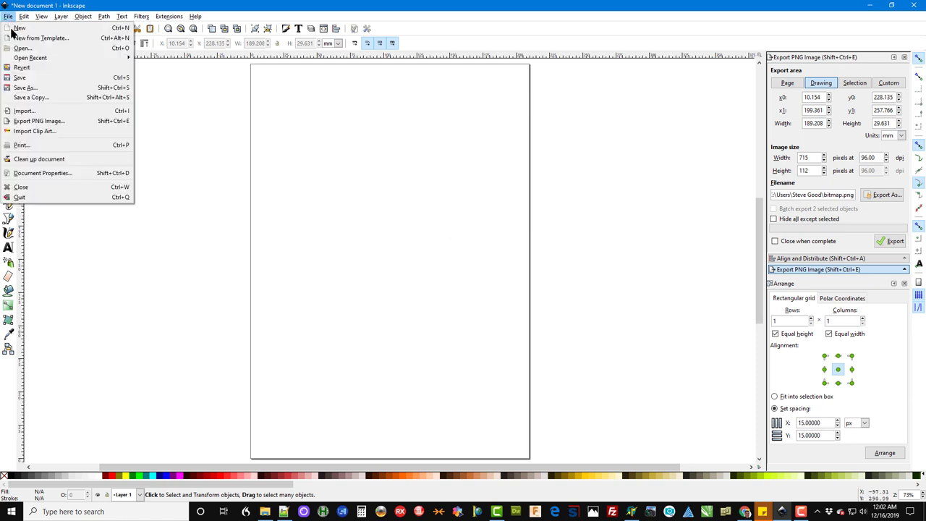
click(32, 111)
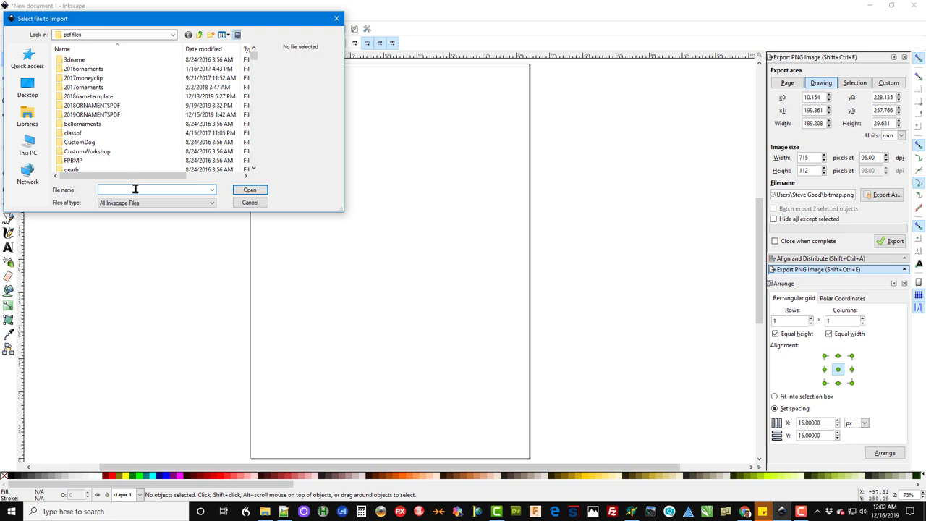
text(WALLI)
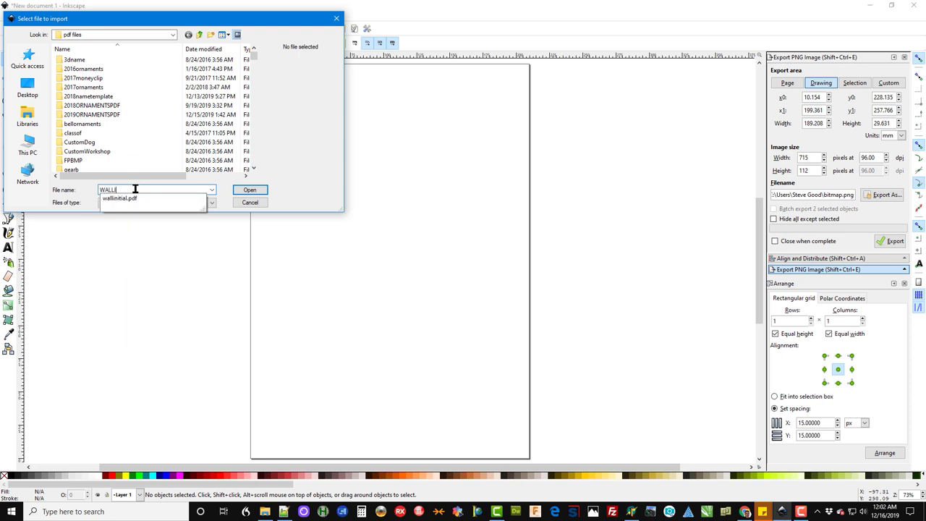
click(134, 199)
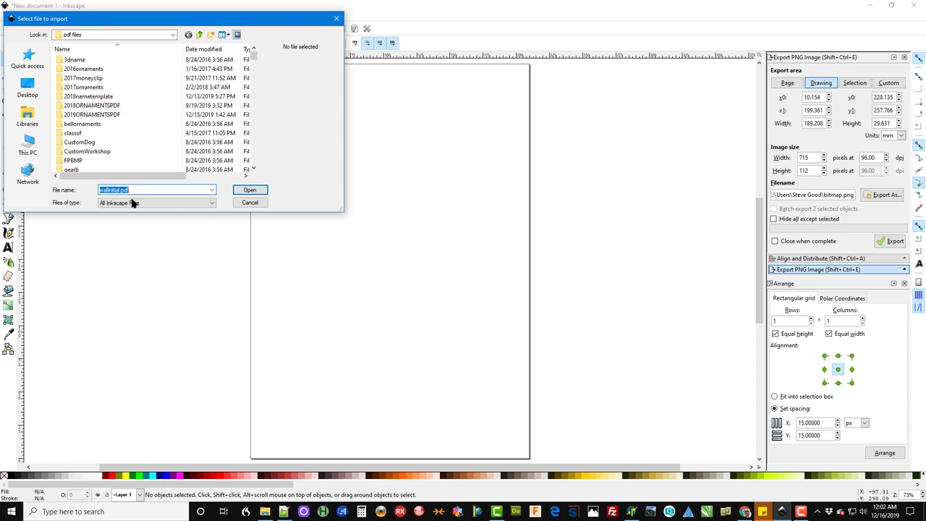
click(246, 191)
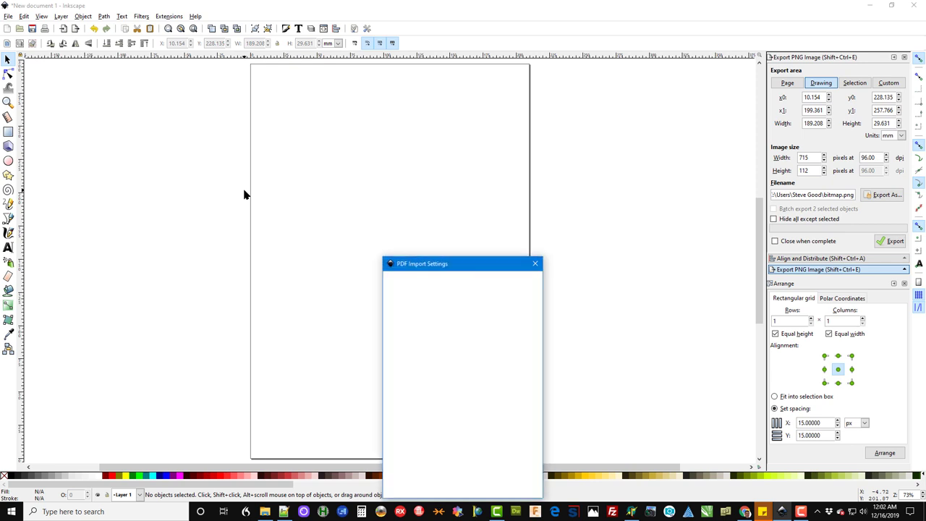
- Step the PDF import page selector forward toward page 45, the split N
drag(524, 270, 443, 139)
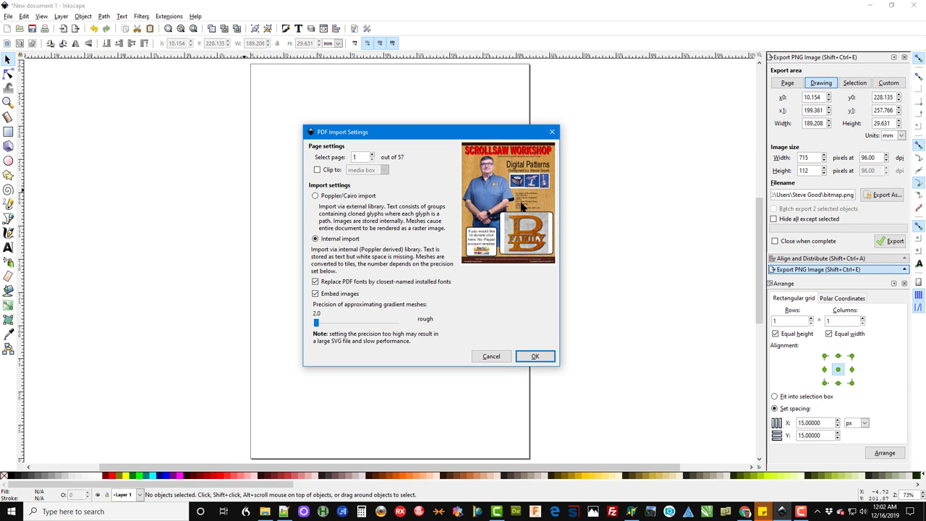
click(363, 158)
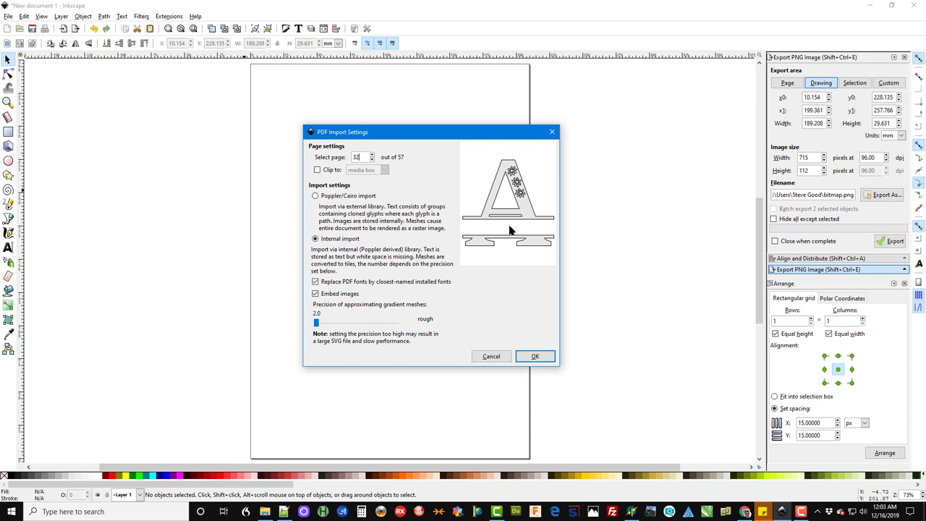
click(373, 155)
click(372, 155)
click(372, 154)
click(373, 155)
click(373, 155)
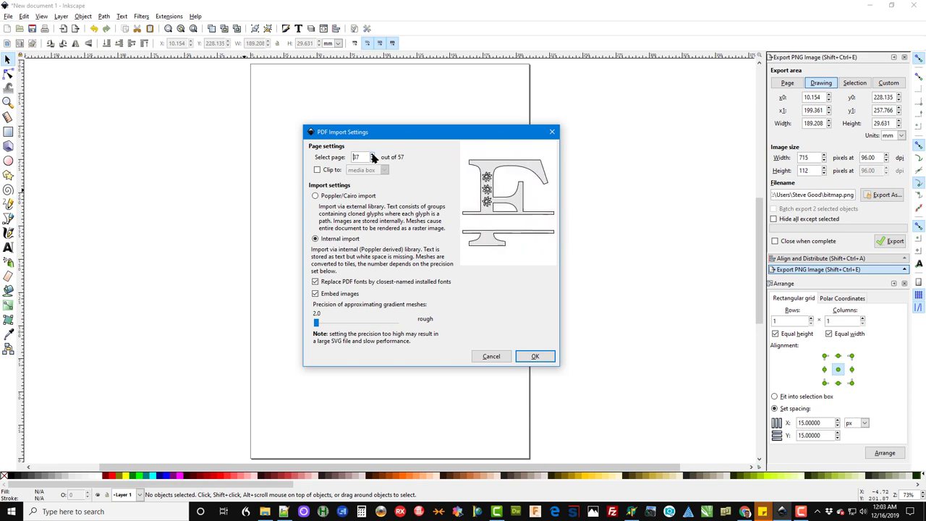
click(373, 155)
click(372, 155)
click(373, 154)
click(373, 155)
click(373, 155)
click(373, 155)
click(373, 155)
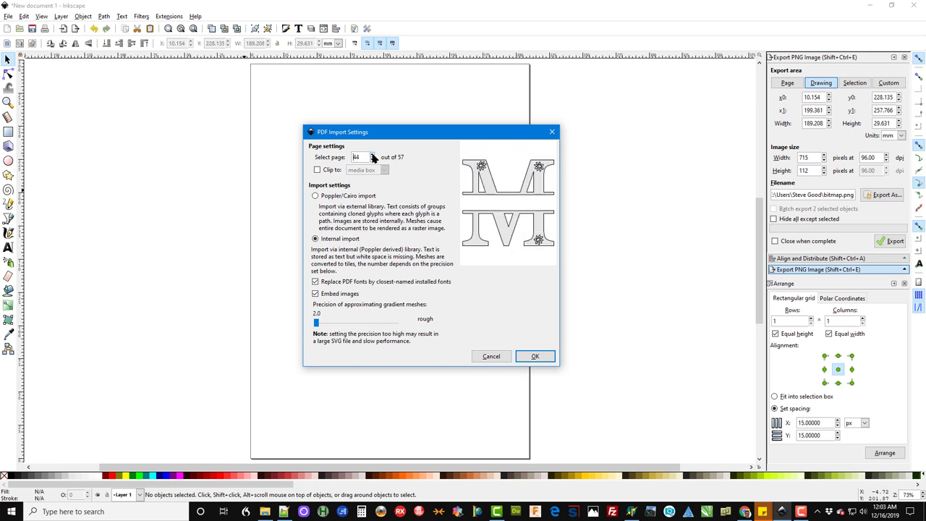
click(372, 155)
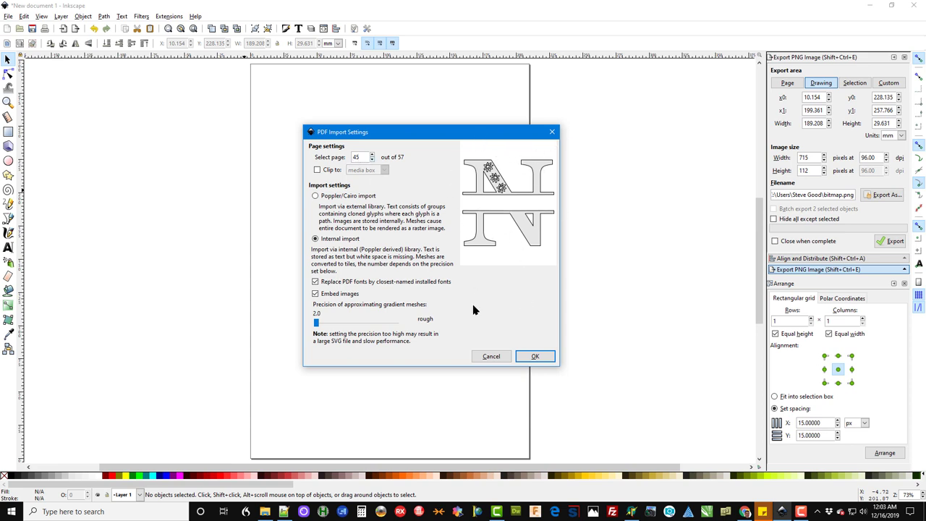
- Import page 45, move the split N onto the page, ungroup it and reselect the path
click(535, 357)
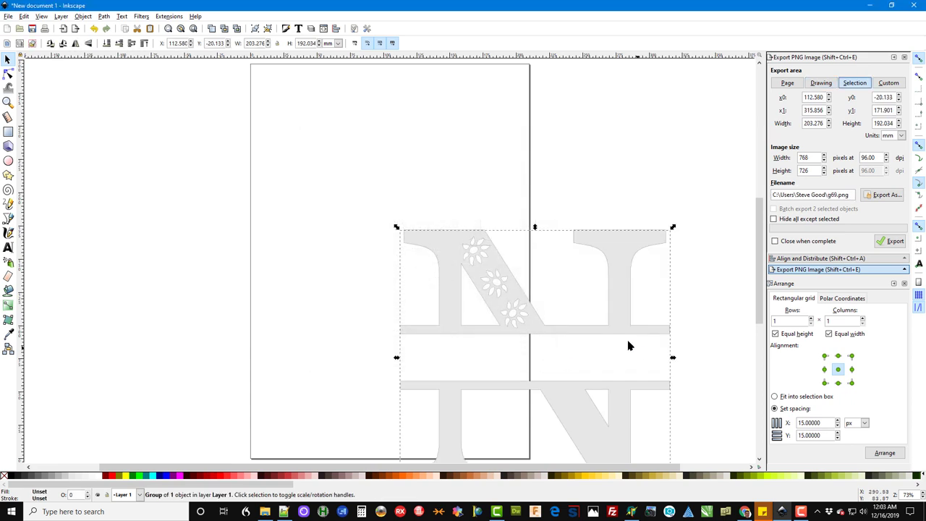
drag(619, 316, 475, 205)
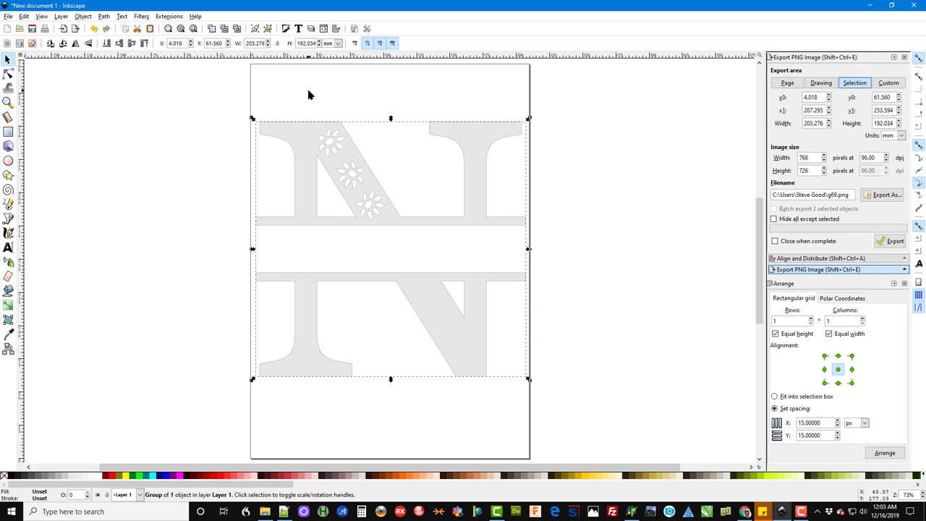
click(84, 16)
click(94, 97)
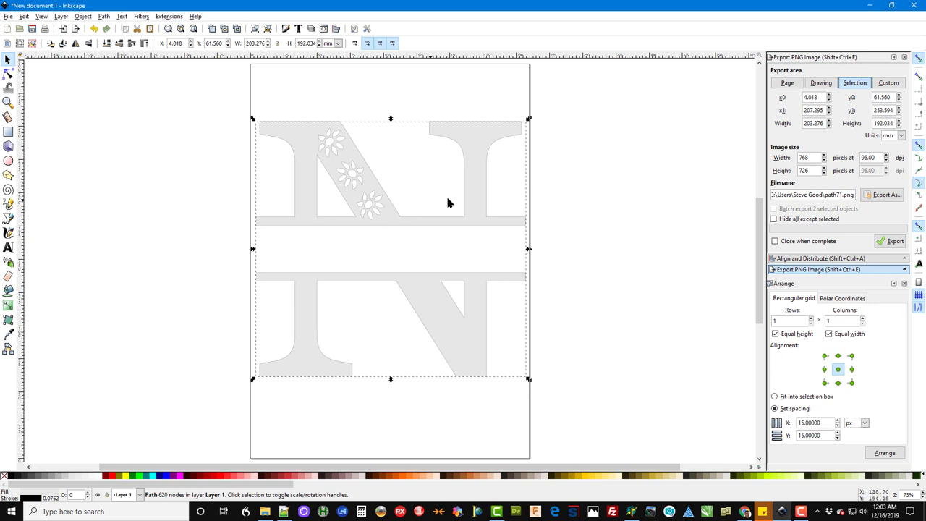
click(554, 173)
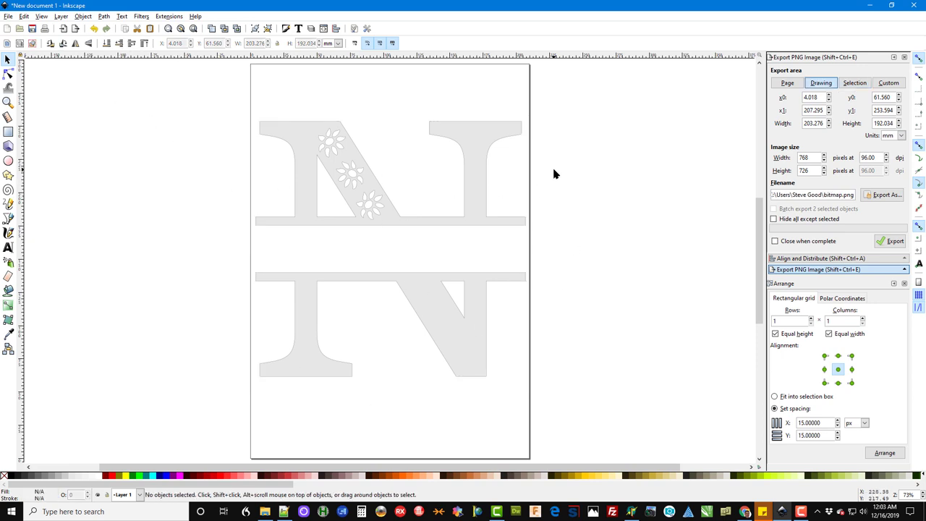
click(477, 174)
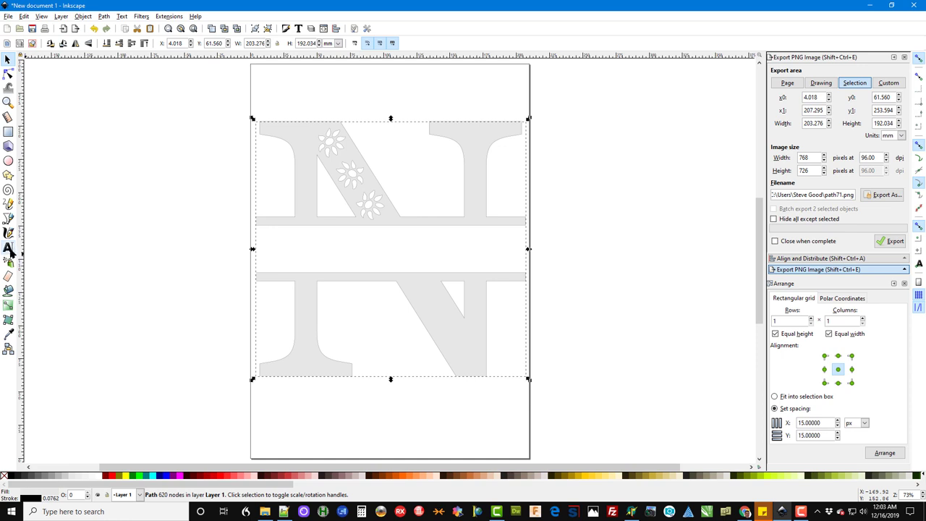
- Type NELSON on the canvas in Bookman Old Style Bold at 144 pt
click(9, 248)
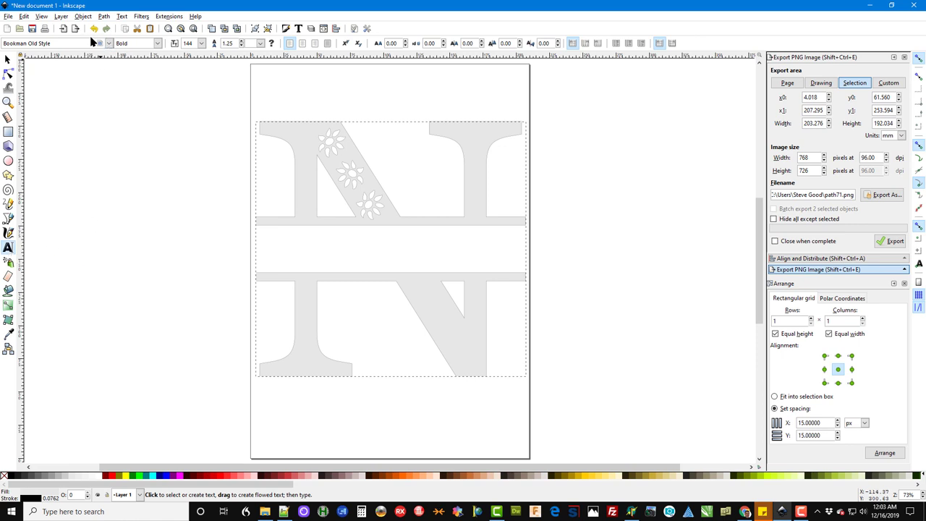
click(109, 43)
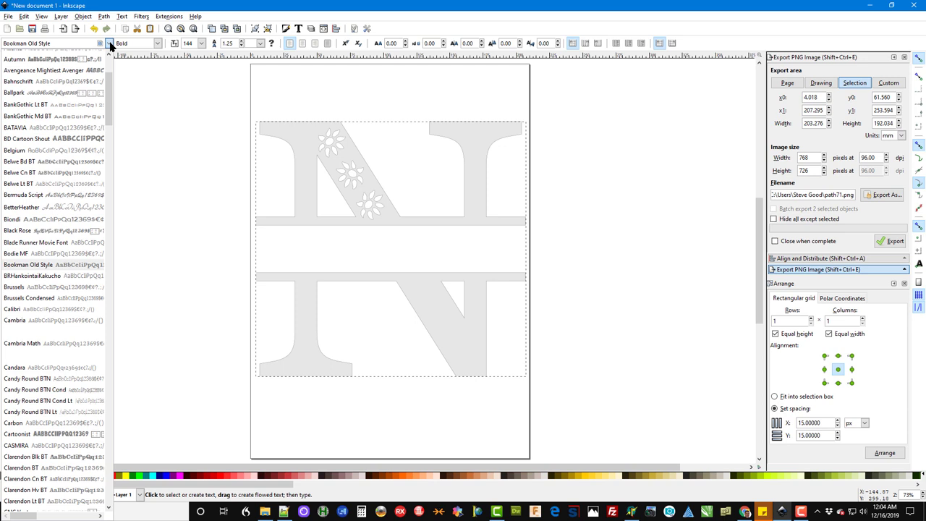
click(67, 46)
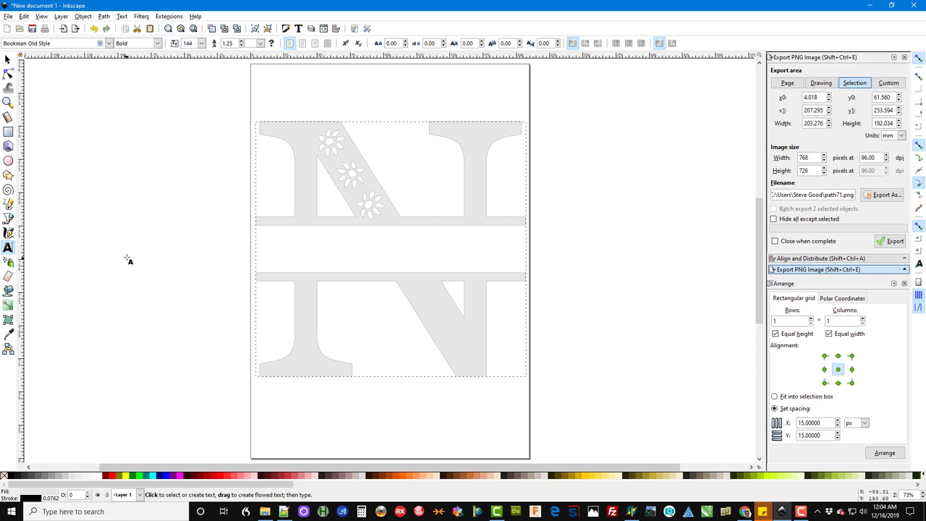
click(201, 43)
click(202, 43)
click(131, 212)
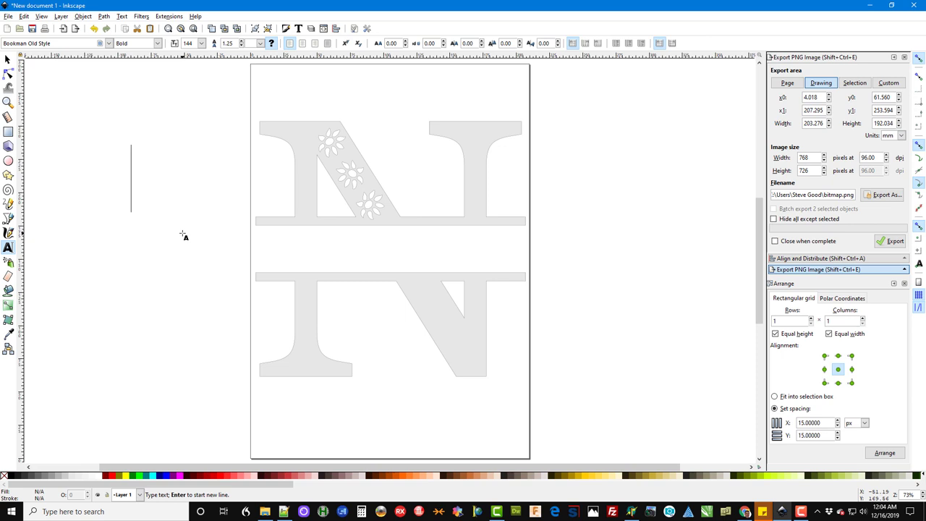
text(NELSON)
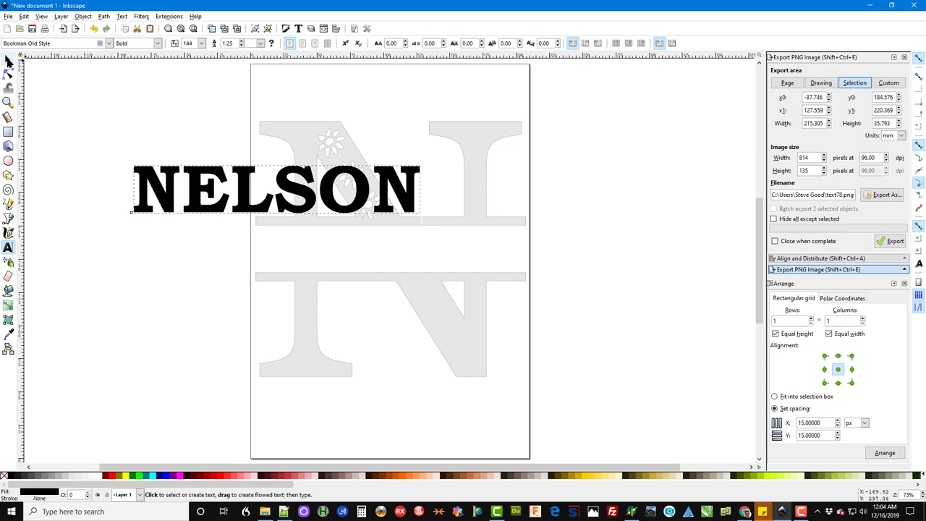
click(8, 61)
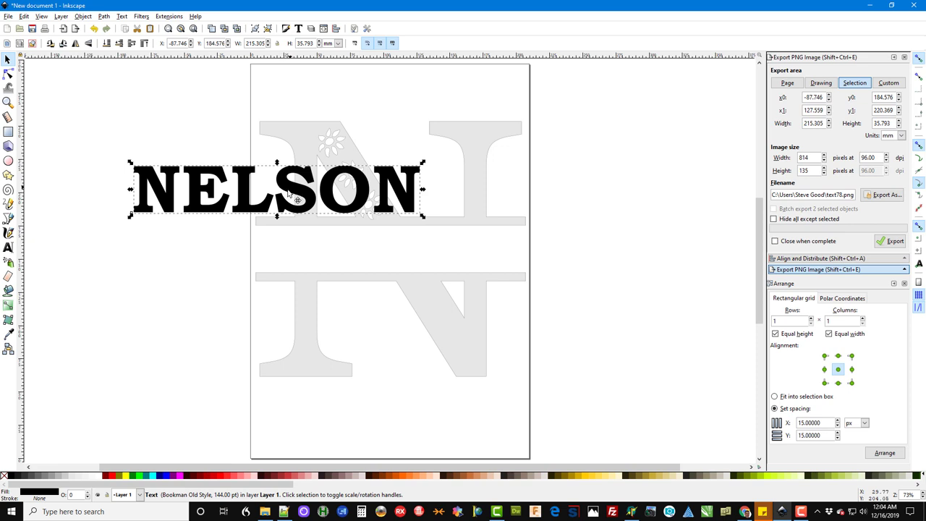
- Move NELSON onto the N's central bar
drag(291, 189, 404, 251)
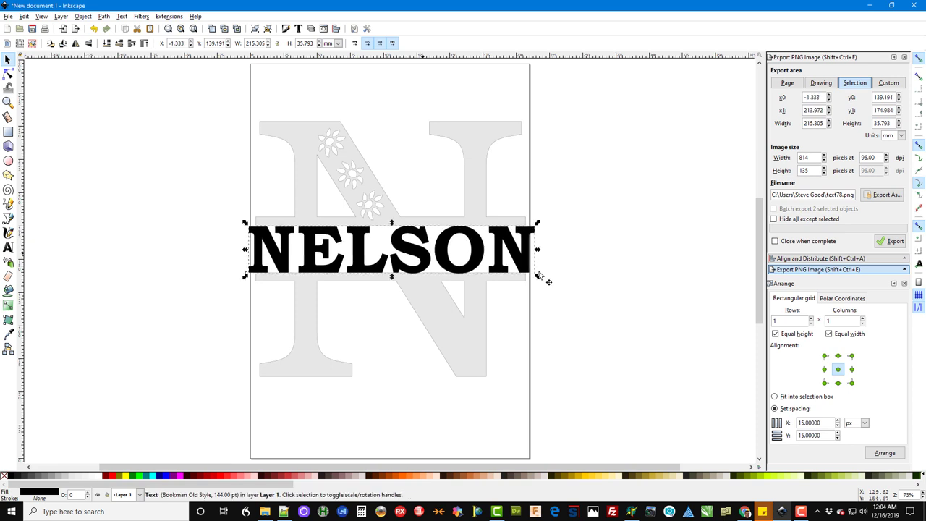
ctrl+scroll(526, 235, up, 1)
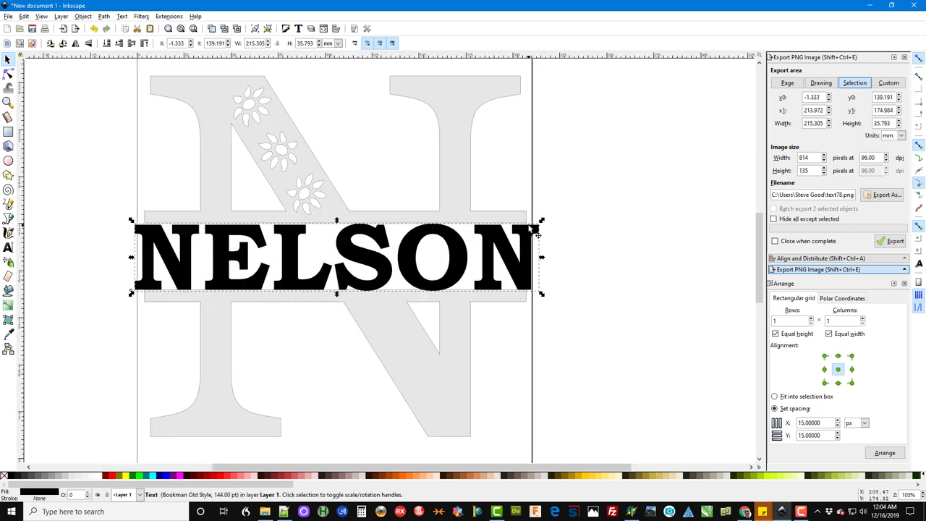
ctrl+scroll(499, 235, up, 2)
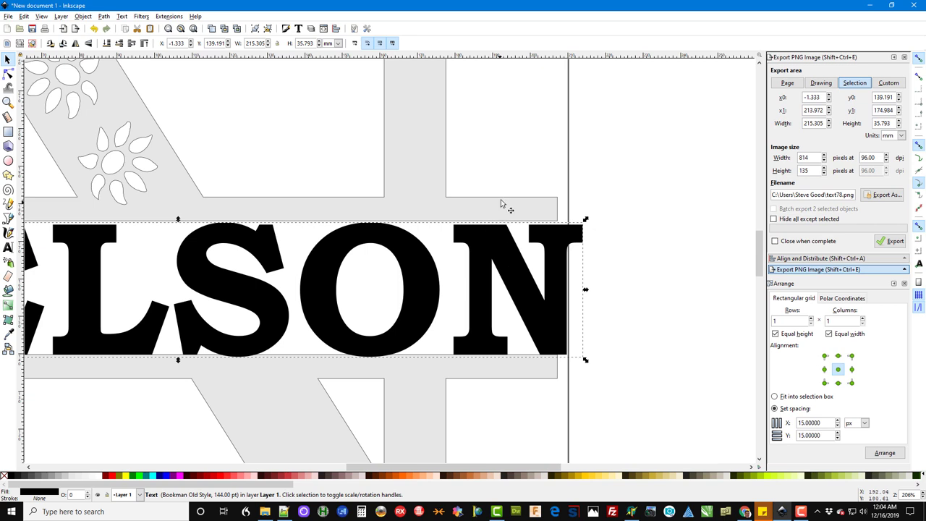
ctrl+scroll(587, 290, down, 2)
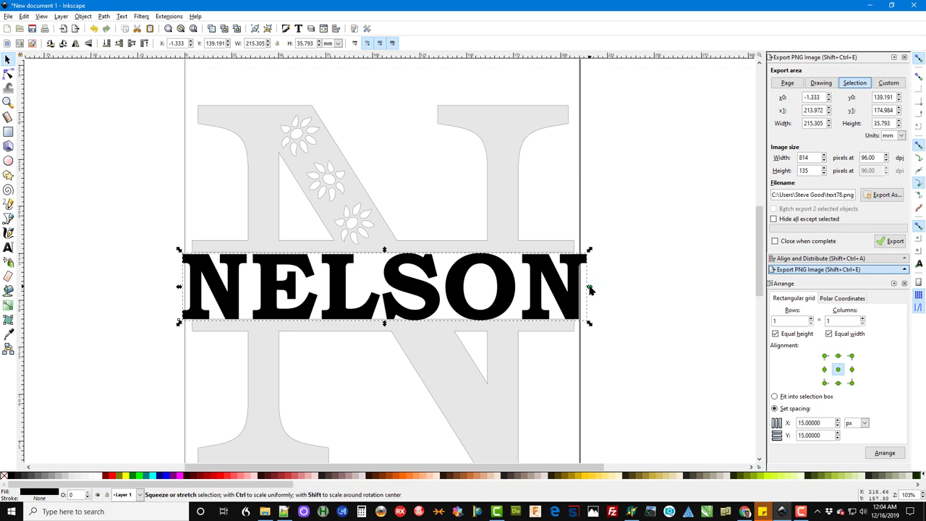
- Scale NELSON to 193.225 × 38.232 mm so it fills the gap between the bars
drag(589, 289, 566, 290)
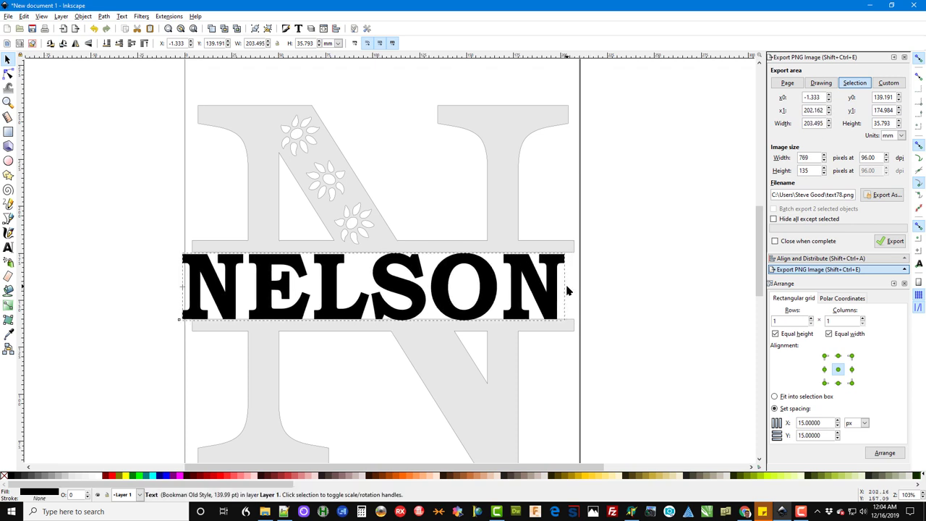
drag(179, 288, 201, 288)
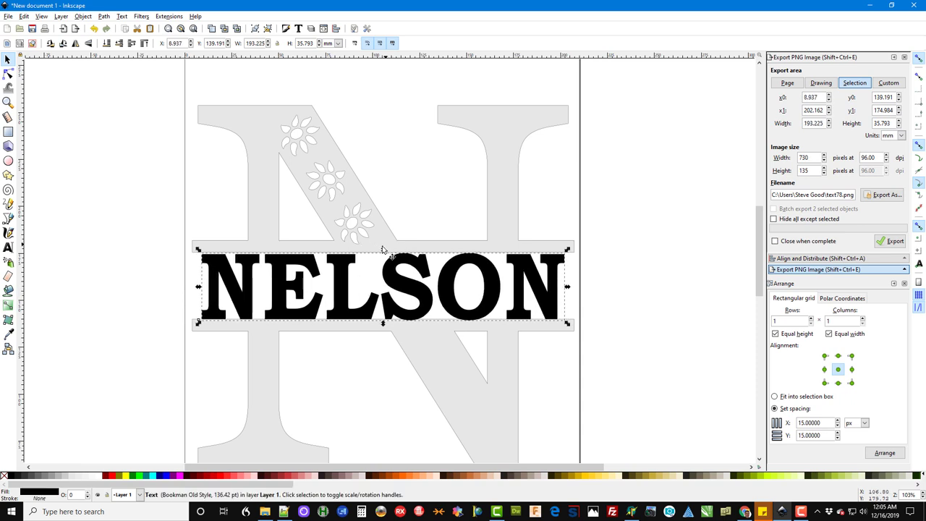
scroll(381, 250, up, 2)
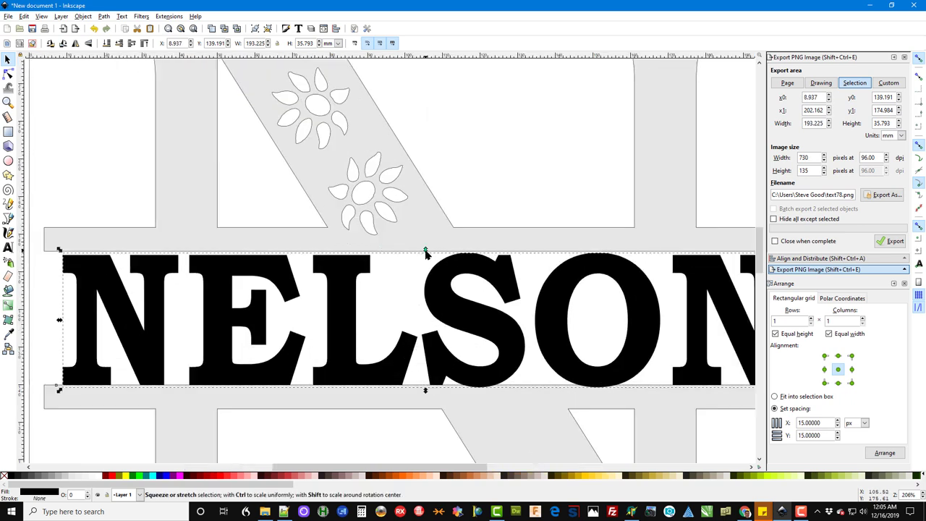
drag(426, 254, 425, 244)
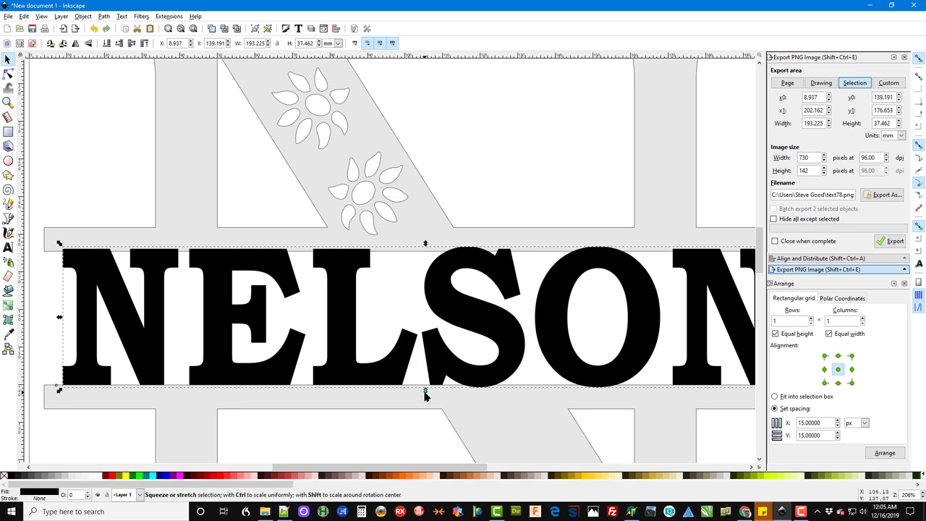
drag(425, 395, 425, 399)
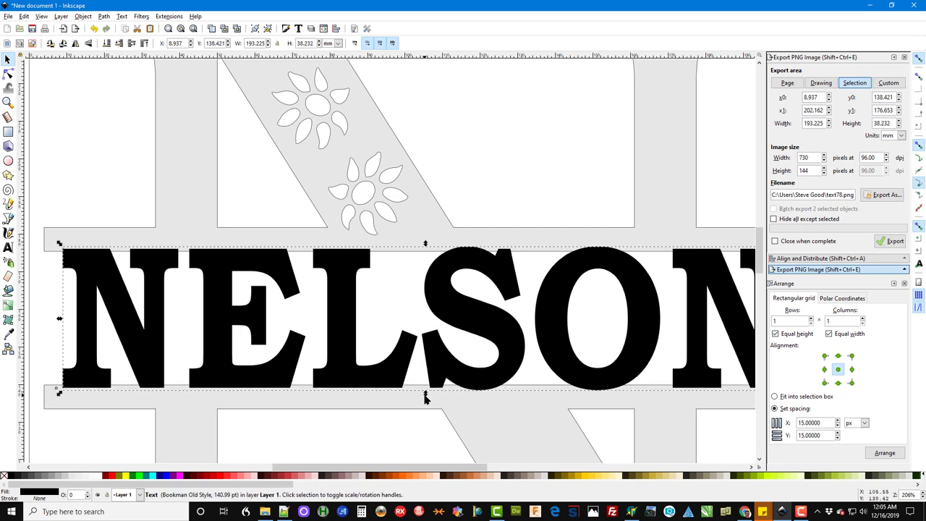
scroll(425, 398, down, 1)
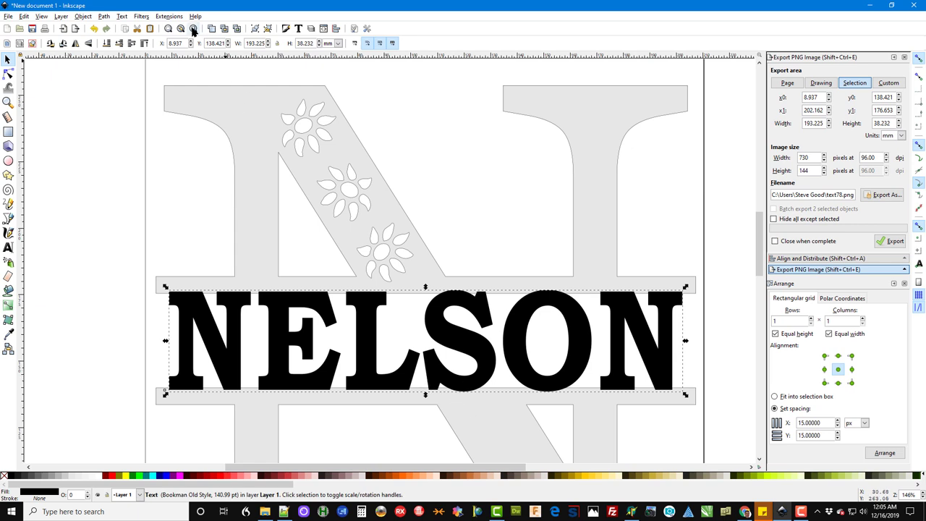
- Select NELSON and the grey N, then union them into one 824-node path
click(194, 30)
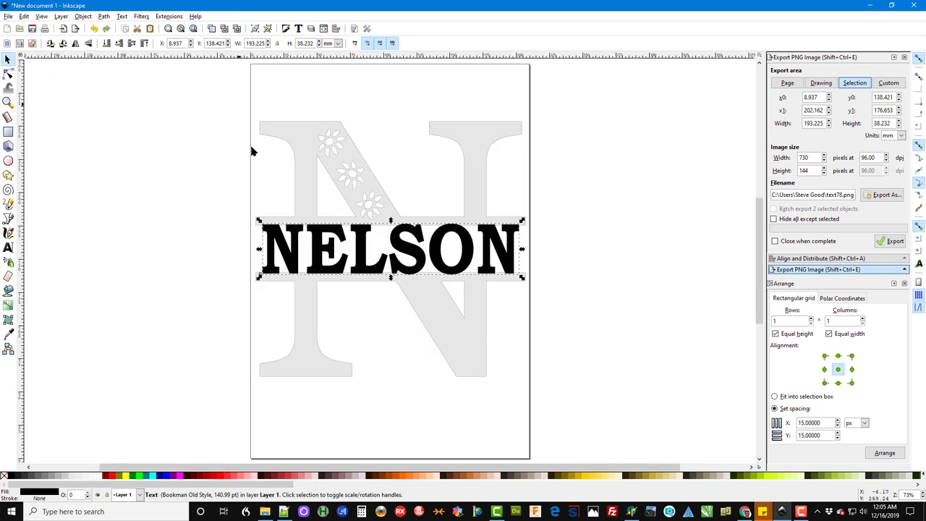
click(202, 233)
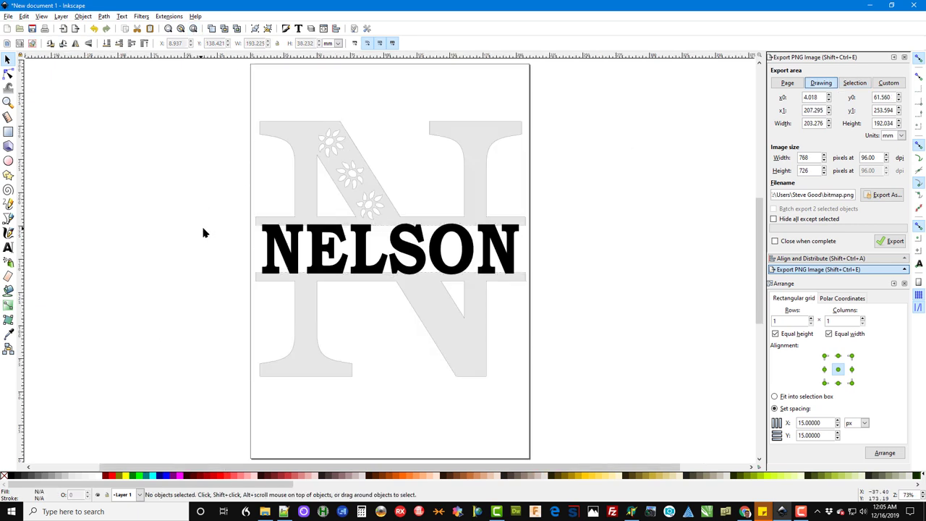
click(318, 259)
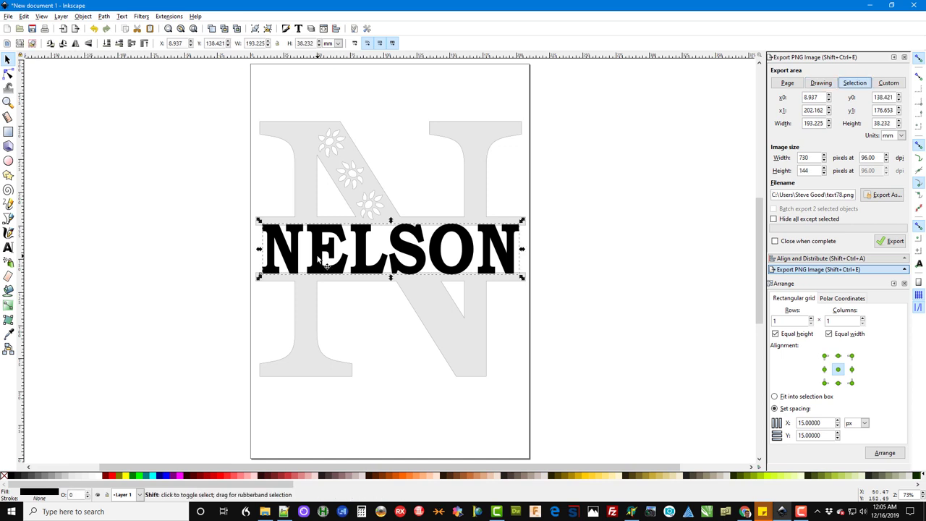
shift+click(304, 162)
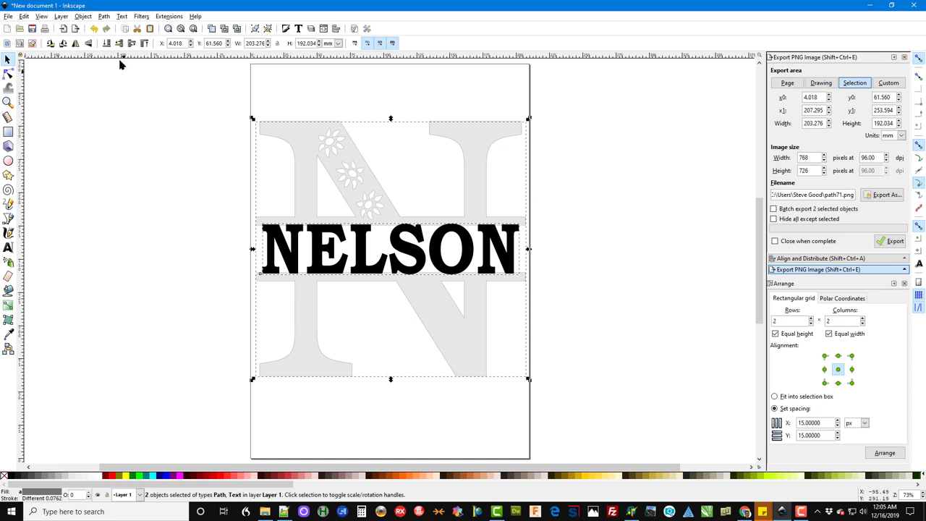
click(104, 17)
click(114, 81)
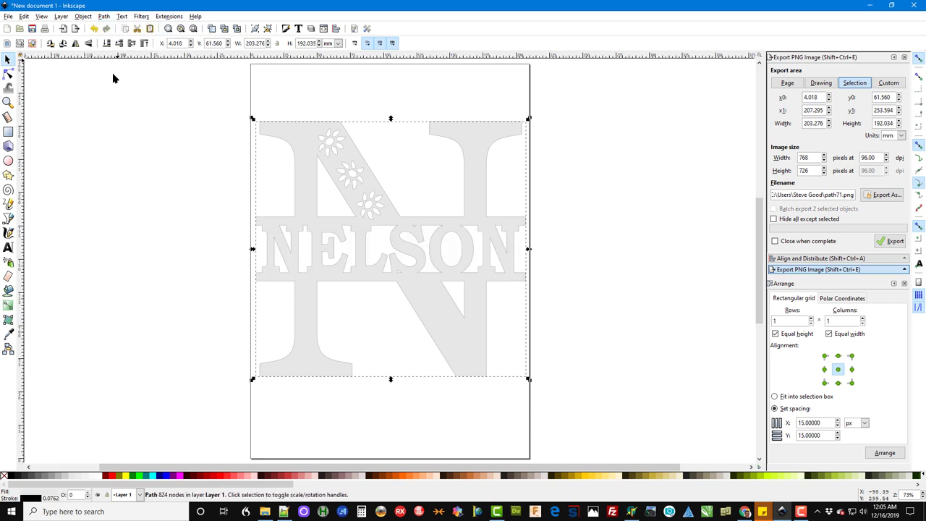